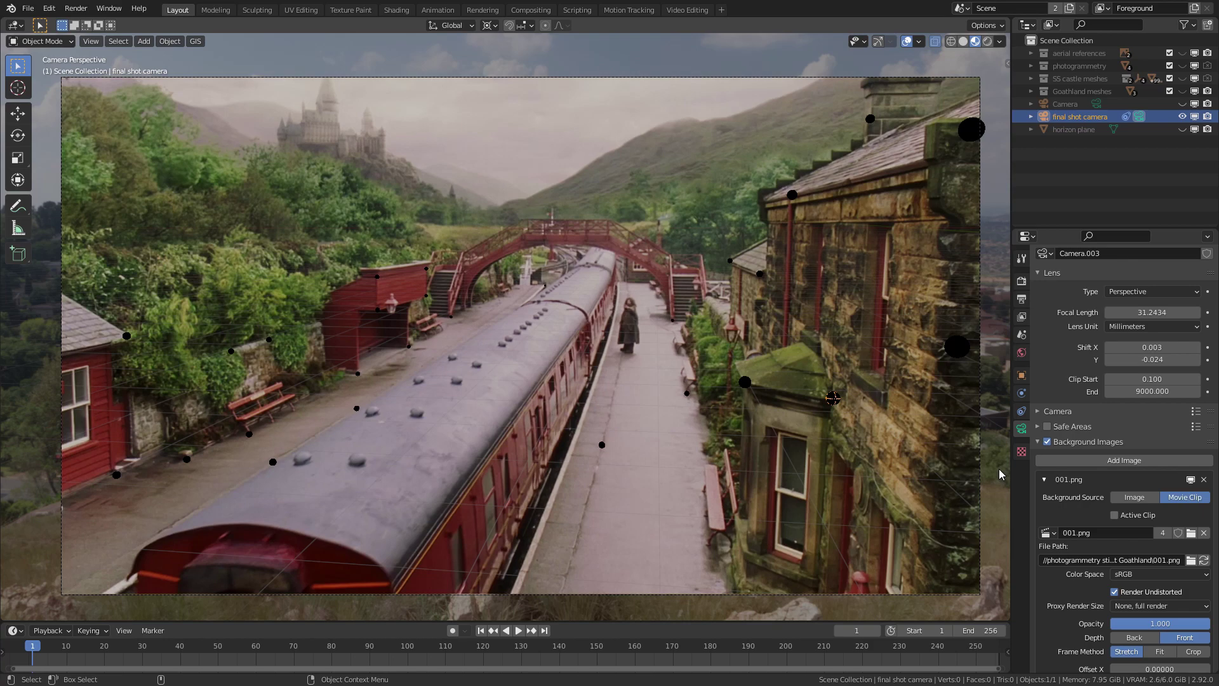
Play the tracked shot through the final shot camera and pause it at frame 183
{"action": "key", "text": "space"}
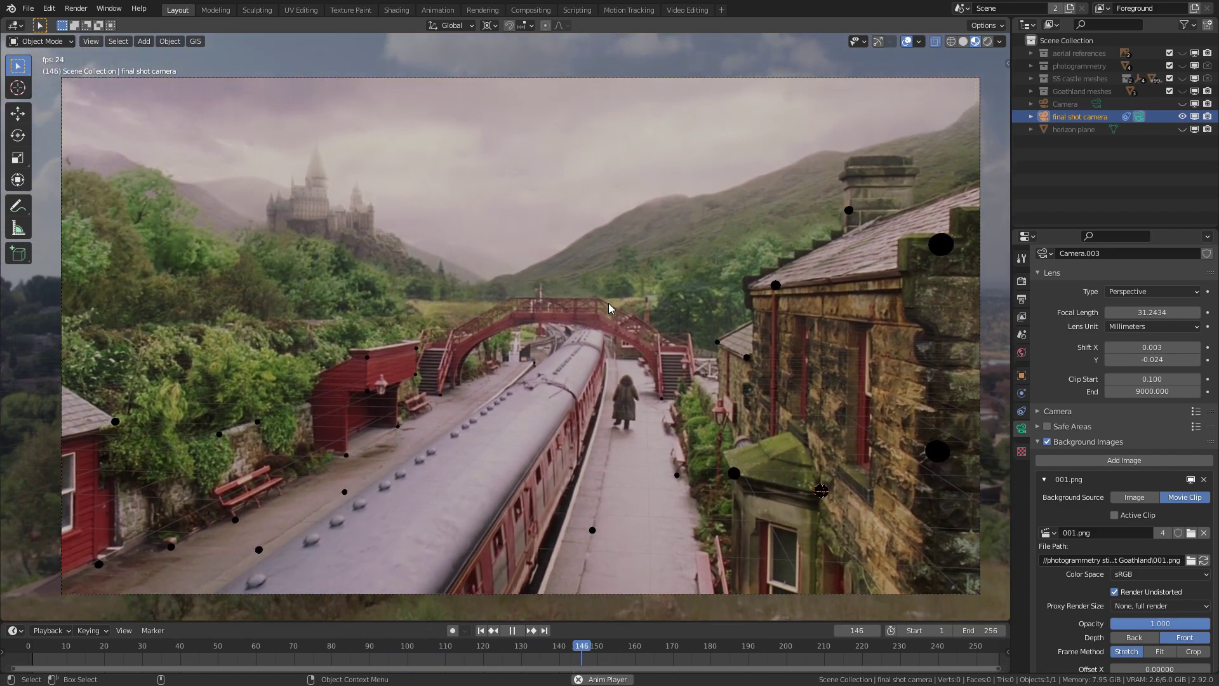
{"action": "key", "text": "space"}
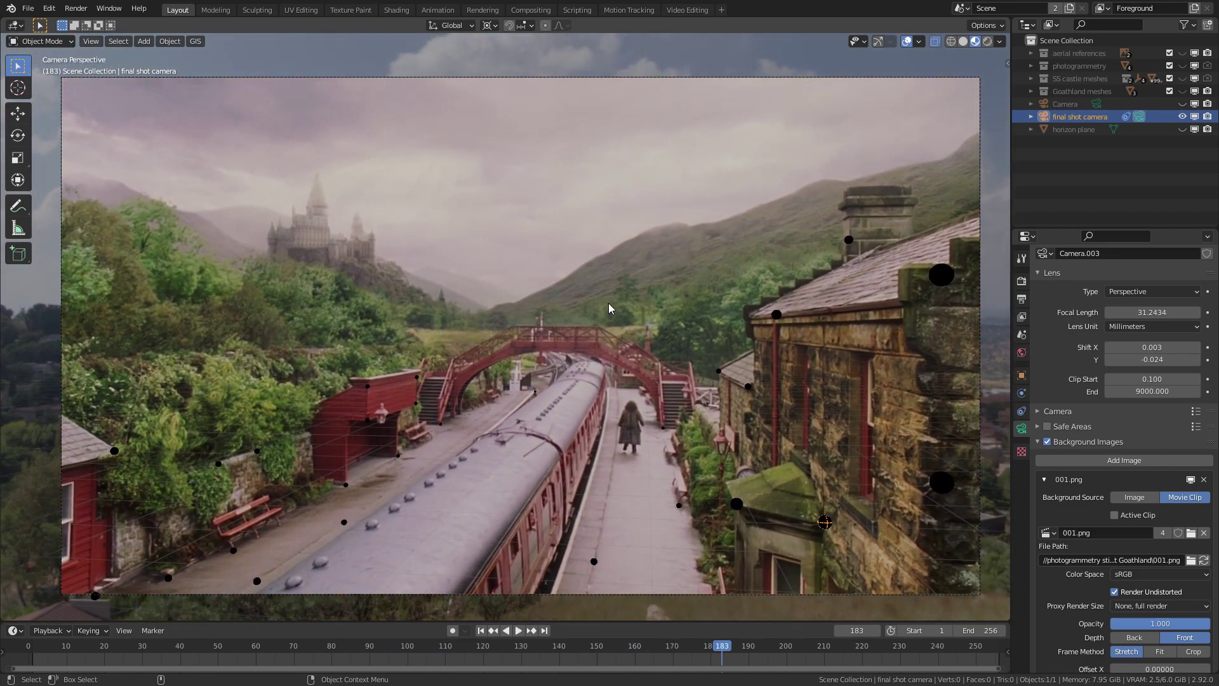
Leave the camera view, make the aerial references collection visible and look at it from directly above
{"action": "middle_click_drag", "start_coordinate": [608, 302], "coordinate": [608, 304]}
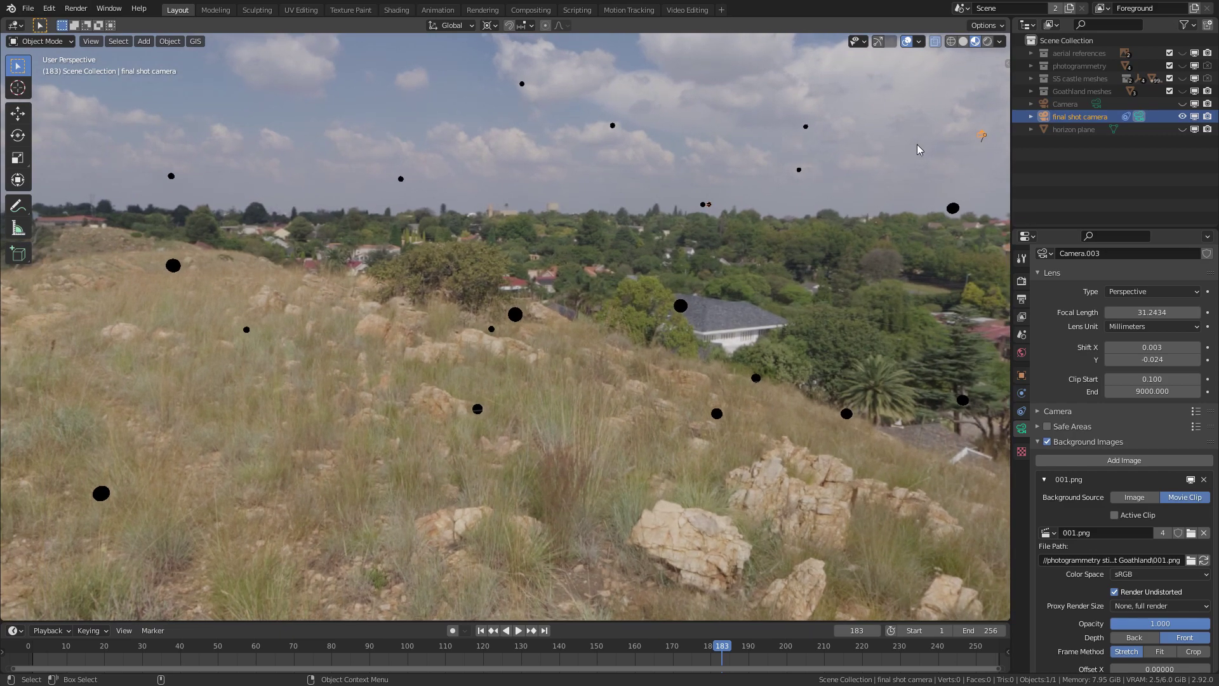
{"action": "left_click", "coordinate": [1182, 54]}
{"action": "scroll", "coordinate": [809, 213], "scroll_direction": "down", "scroll_amount": 5}
{"action": "middle_click_drag", "start_coordinate": [809, 212], "coordinate": [809, 213]}
{"action": "key", "text": "KP_7"}
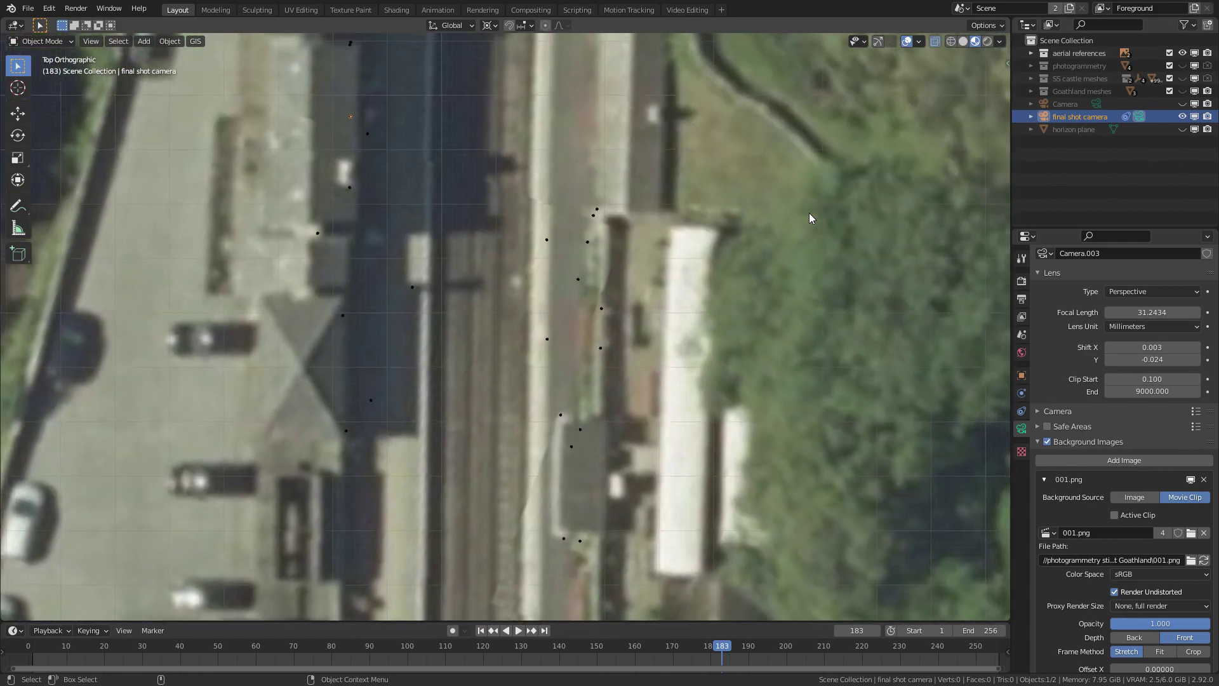
Examine how the camera tracking points line up with the station buildings and platforms in the aerial imagery
{"action": "scroll", "coordinate": [809, 213], "scroll_direction": "down", "scroll_amount": 3}
{"action": "scroll", "coordinate": [808, 212], "scroll_direction": "down", "scroll_amount": 2}
{"action": "scroll", "coordinate": [809, 212], "scroll_direction": "up", "scroll_amount": 10}
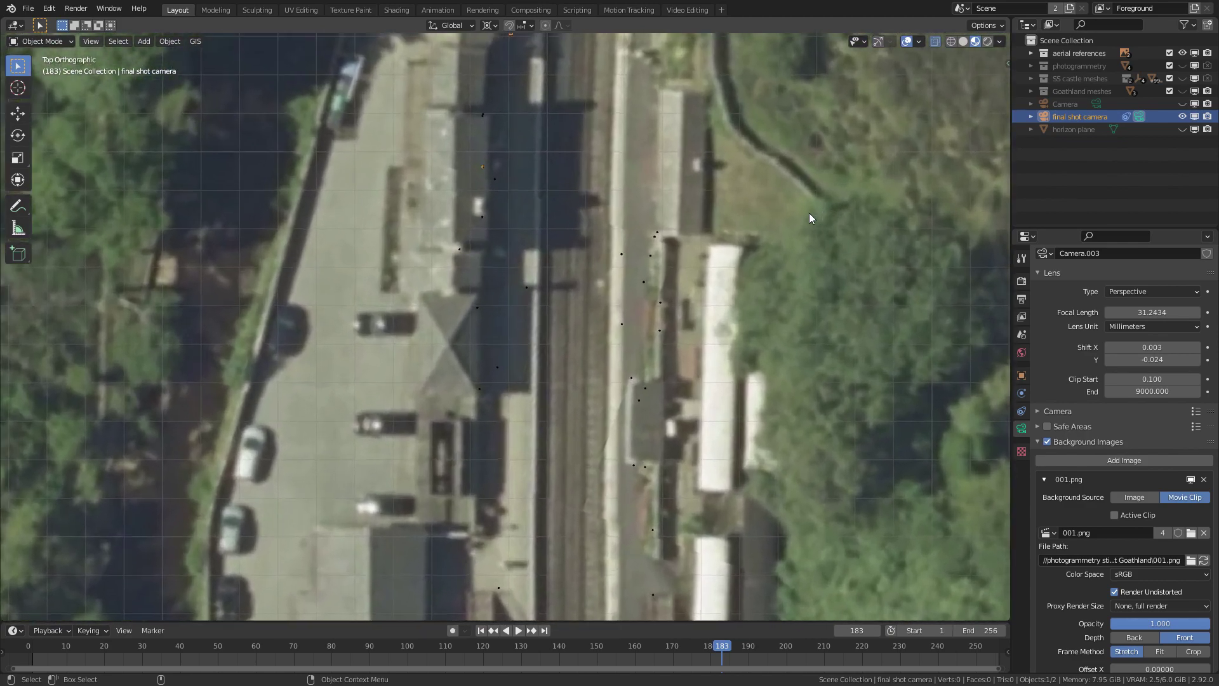
{"action": "scroll", "coordinate": [809, 212], "scroll_direction": "down", "scroll_amount": 3}
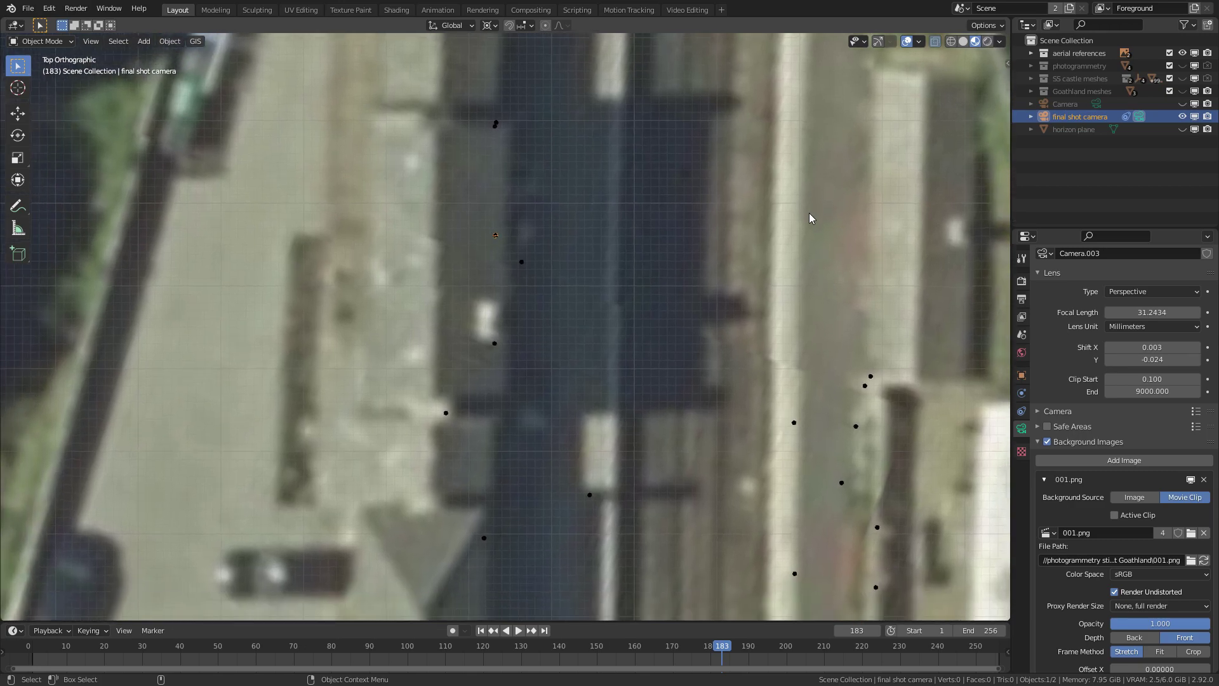
{"action": "scroll", "coordinate": [808, 212], "scroll_direction": "down", "scroll_amount": 4}
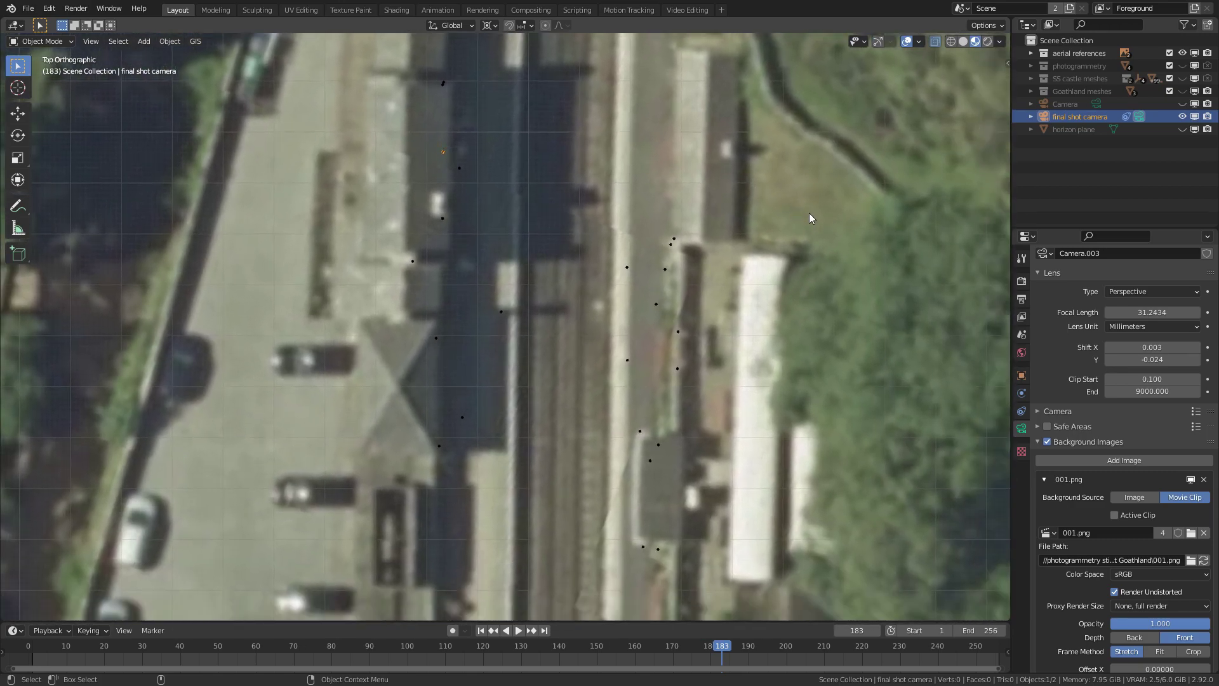
{"action": "scroll", "coordinate": [809, 212], "scroll_direction": "down", "scroll_amount": 3}
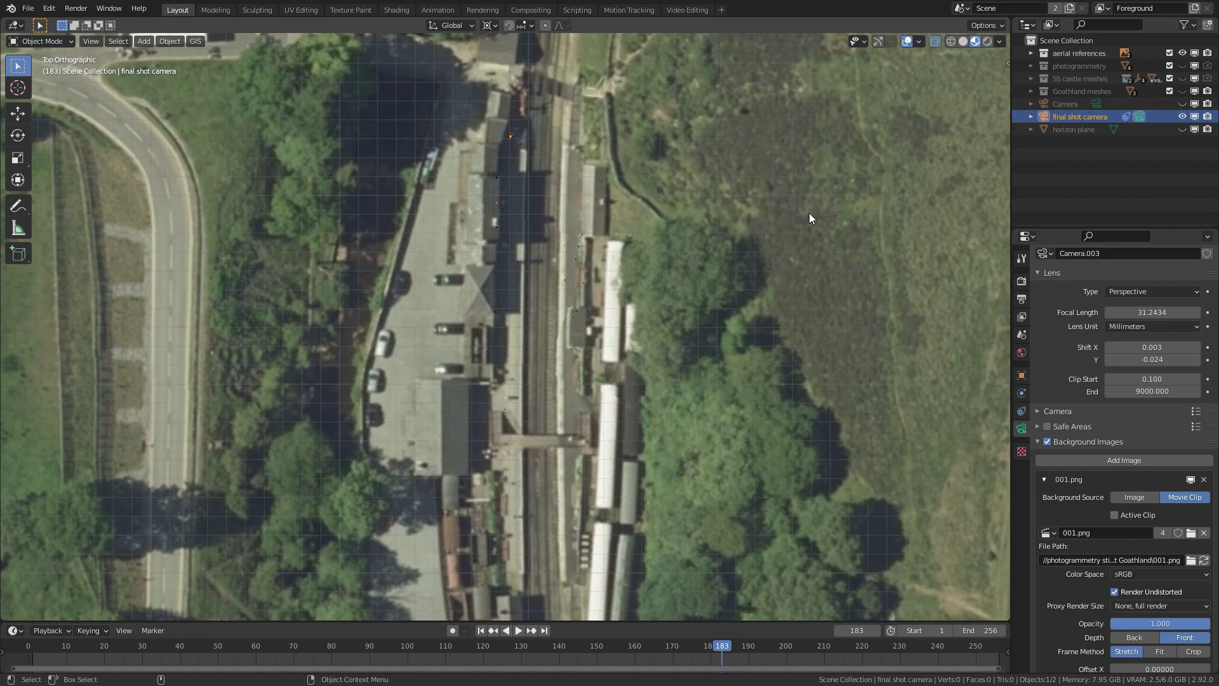
{"action": "scroll", "coordinate": [808, 212], "scroll_direction": "down", "scroll_amount": 2}
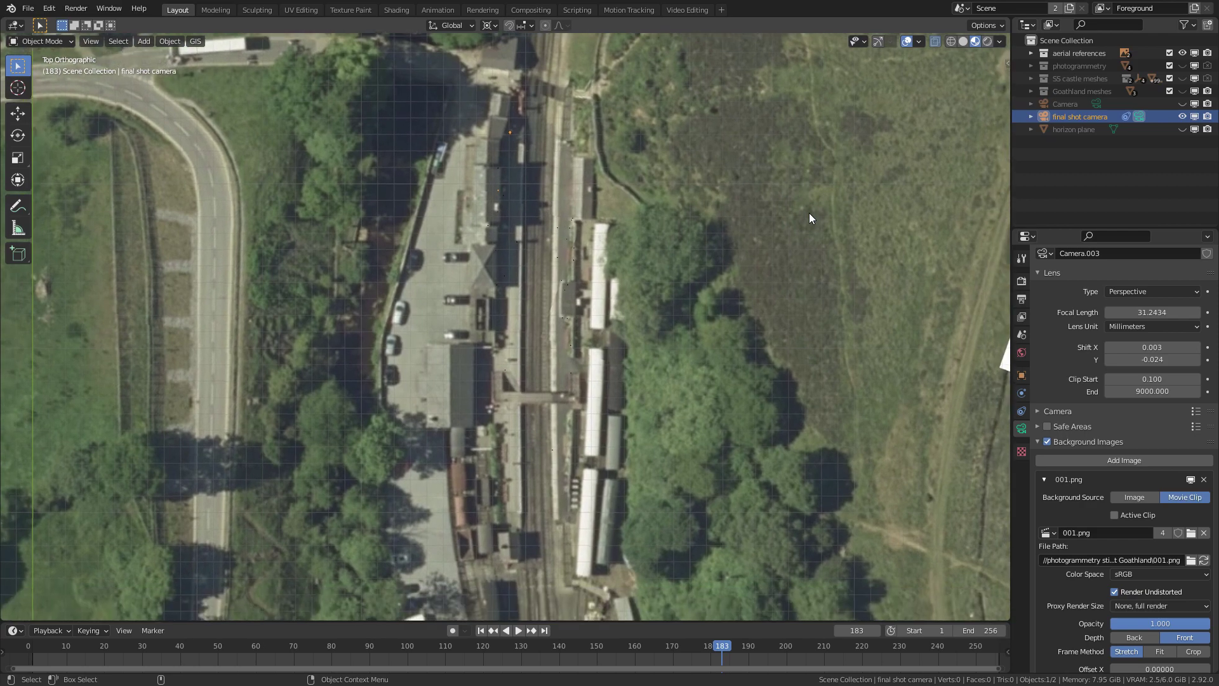
{"action": "scroll", "coordinate": [809, 212], "scroll_direction": "up", "scroll_amount": 1}
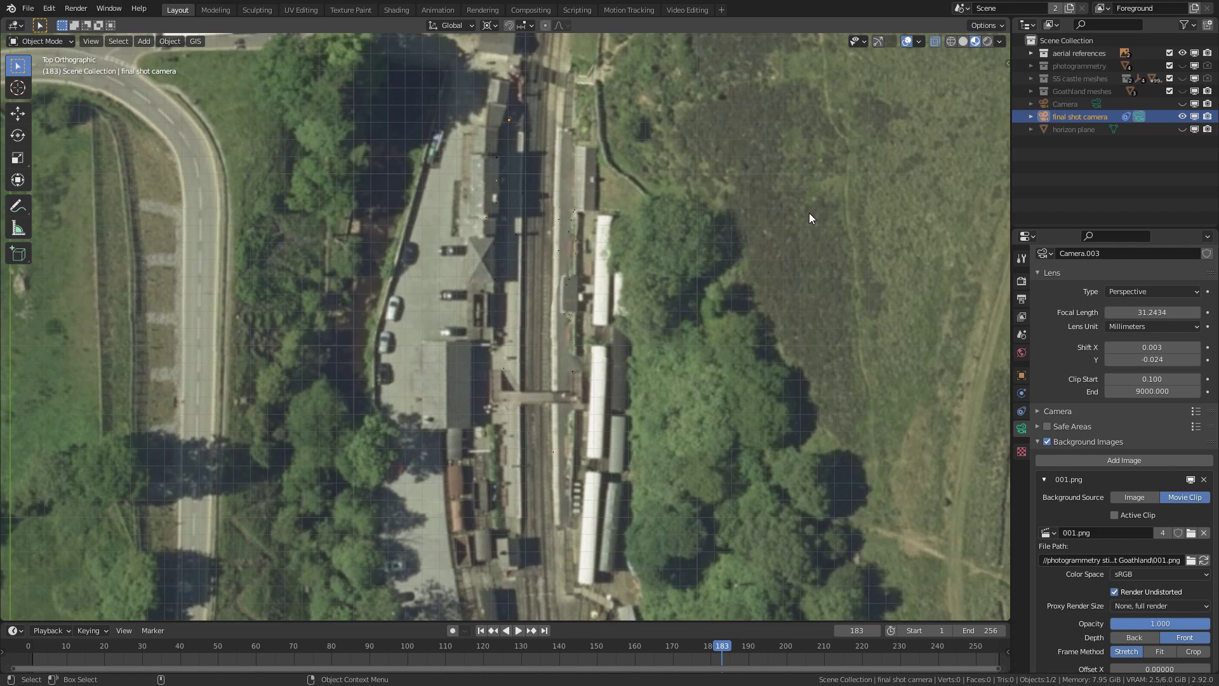
{"action": "scroll", "coordinate": [809, 212], "scroll_direction": "down", "scroll_amount": 2}
{"action": "middle_click_drag", "start_coordinate": [809, 212], "coordinate": [770, 206]}
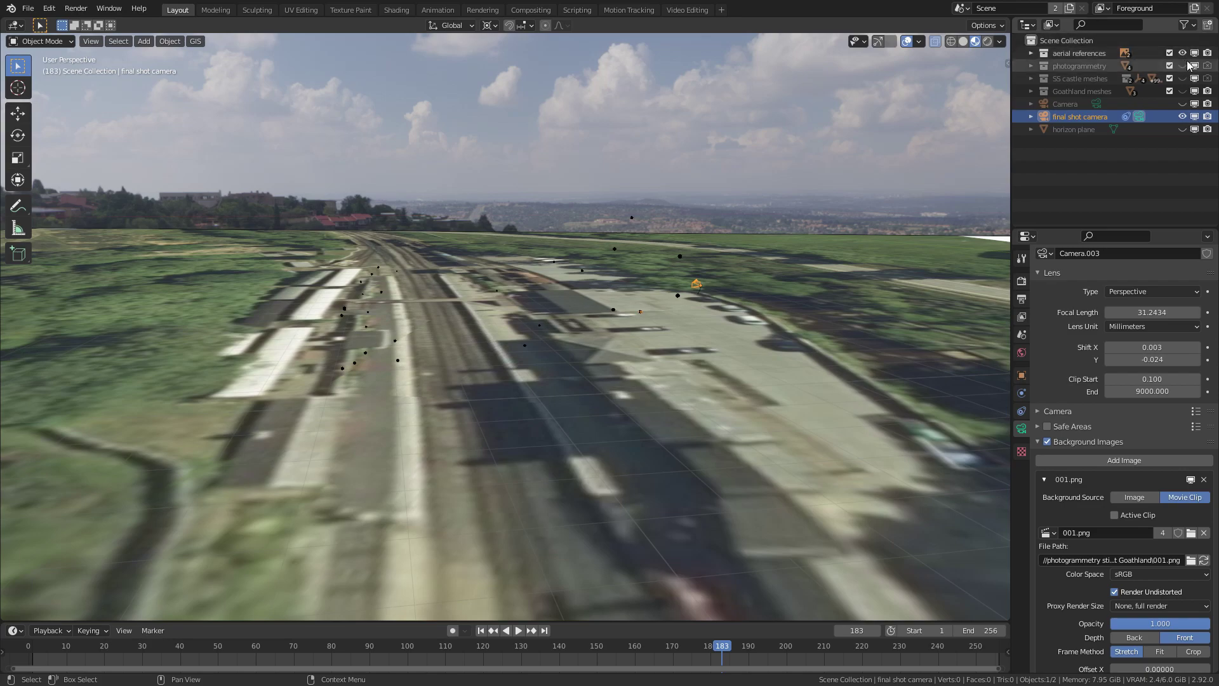
Show the photogrammetry collection and overlay it in the final shot camera view with the background image's opacity at 0.755
{"action": "key", "text": "shift+2"}
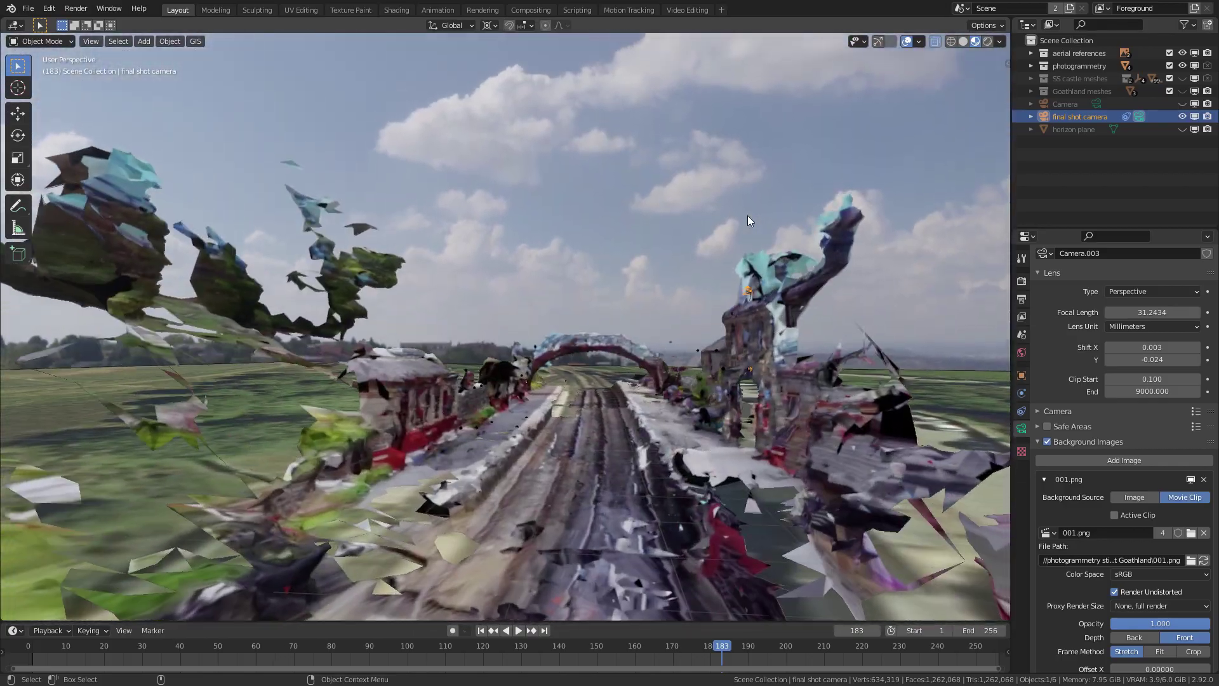
{"action": "key", "text": "KP_0"}
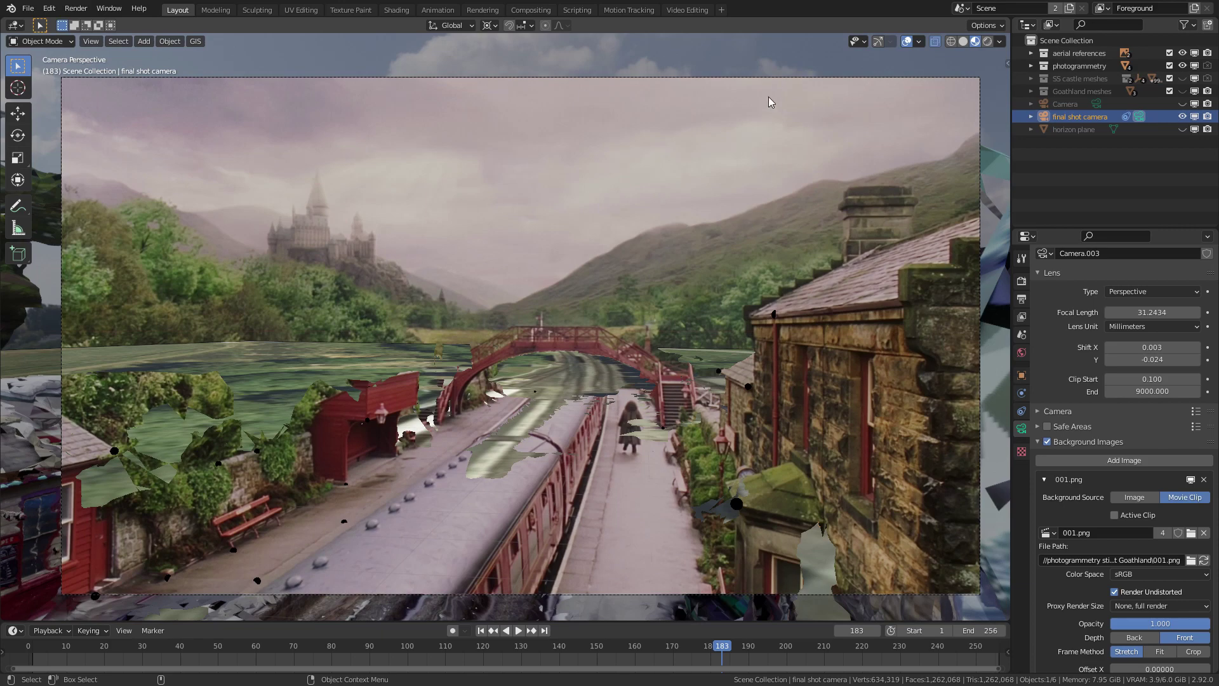
{"action": "left_click_drag", "start_coordinate": [1207, 627], "coordinate": [1191, 627]}
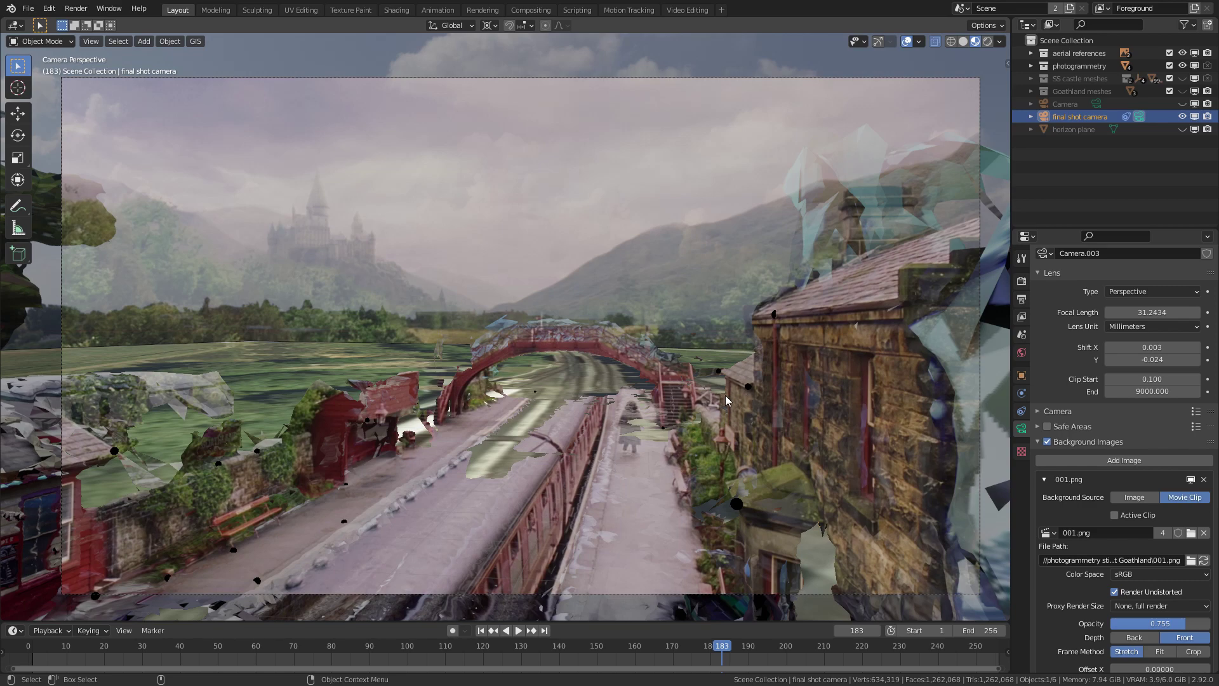
Show the castle meshes collection and play the shot from its first frame to check the castle's alignment
{"action": "left_click", "coordinate": [1183, 78]}
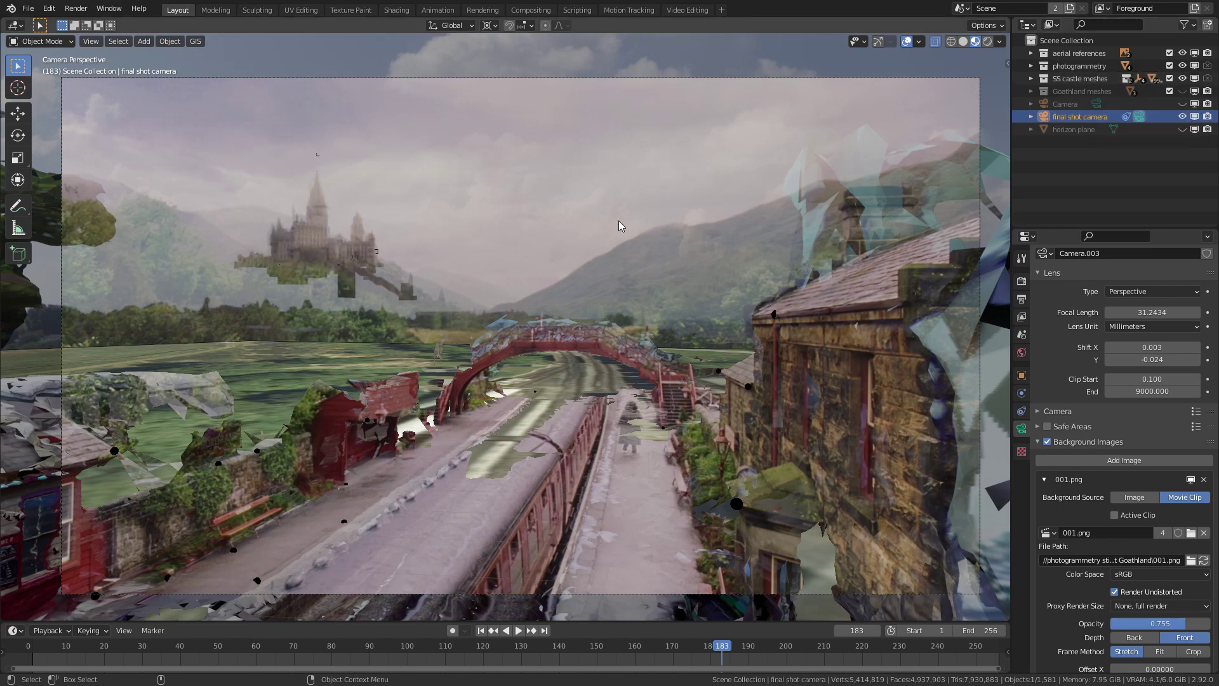
{"action": "key", "text": "shift+Left"}
{"action": "key", "text": "space"}
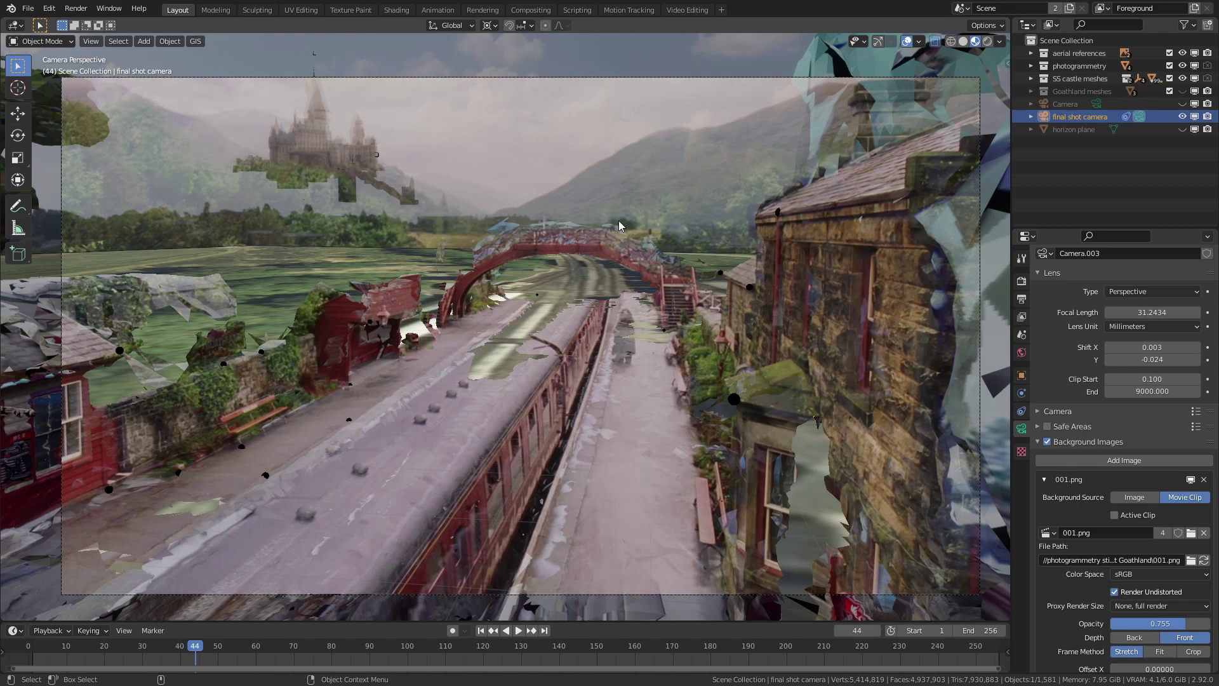
Inspect the castle's placement relative to the station site from above and in perspective, outside the camera view
{"action": "key", "text": "KP_0"}
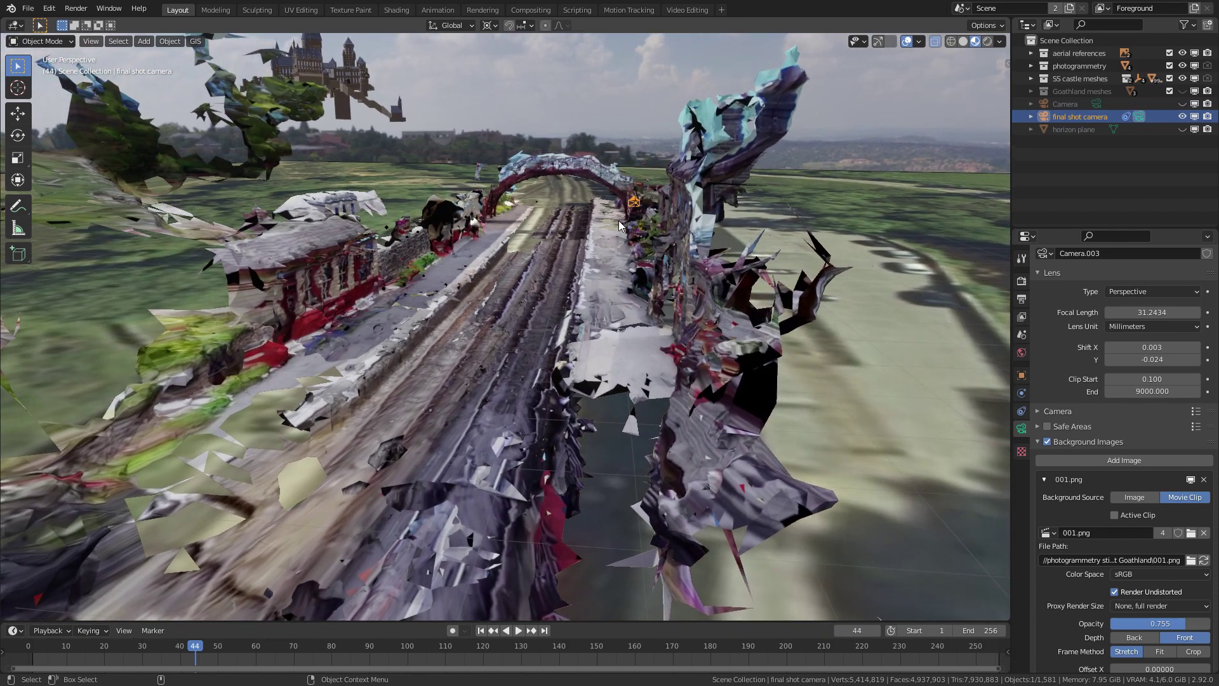
{"action": "key", "text": "KP_7"}
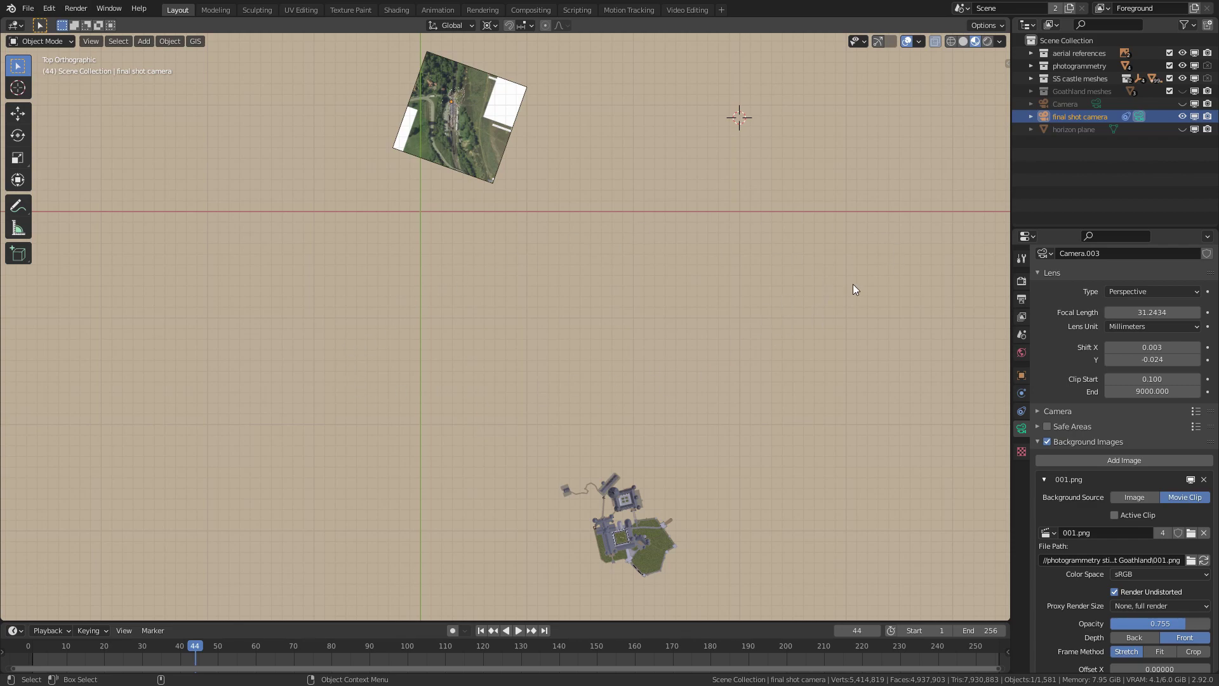
{"action": "middle_click_drag", "start_coordinate": [852, 285], "coordinate": [852, 283]}
{"action": "scroll", "coordinate": [852, 284], "scroll_direction": "up", "scroll_amount": 10}
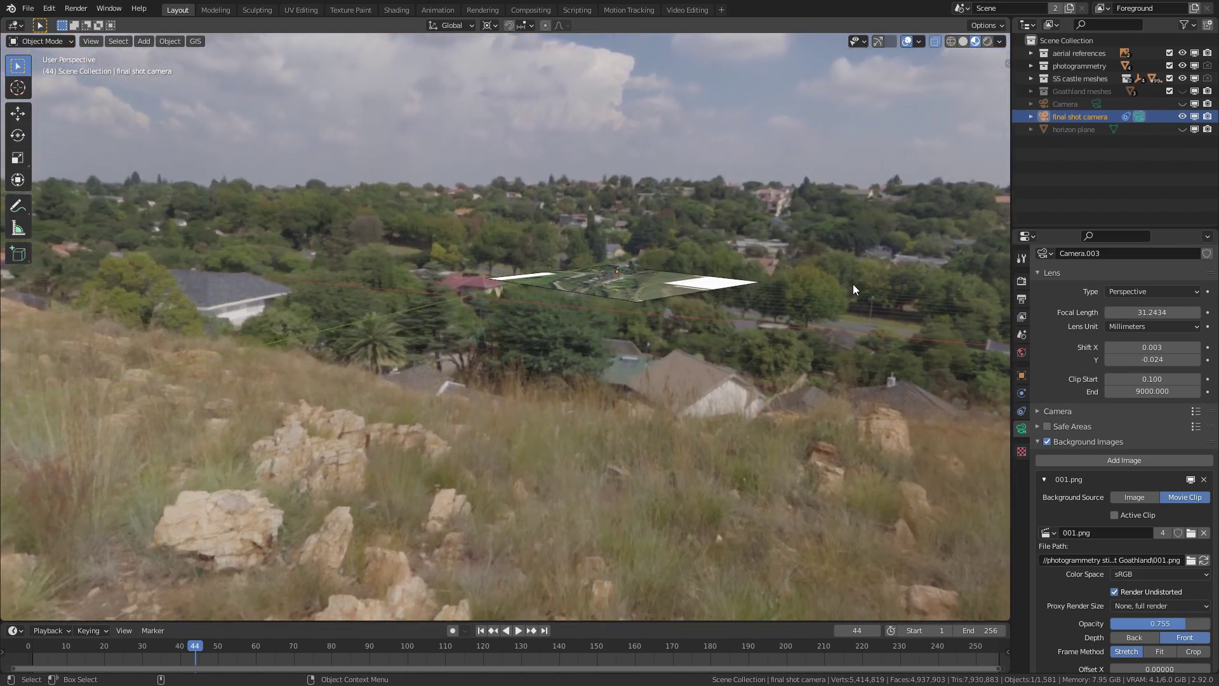
{"action": "middle_click_drag", "start_coordinate": [852, 284], "coordinate": [852, 284]}
Replay the shot from its first frame through the camera, then show the Goathland meshes collection and hide the photogrammetry
{"action": "key", "text": "KP_0"}
{"action": "key", "text": "shift+Left"}
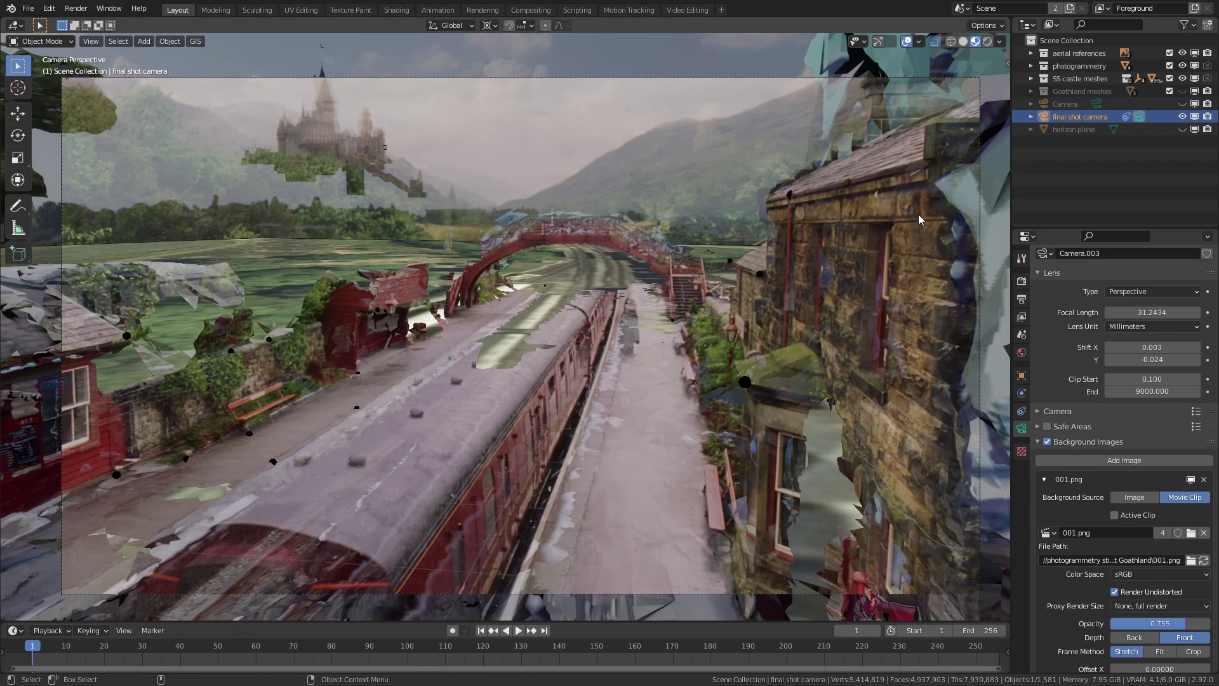
{"action": "key", "text": "space"}
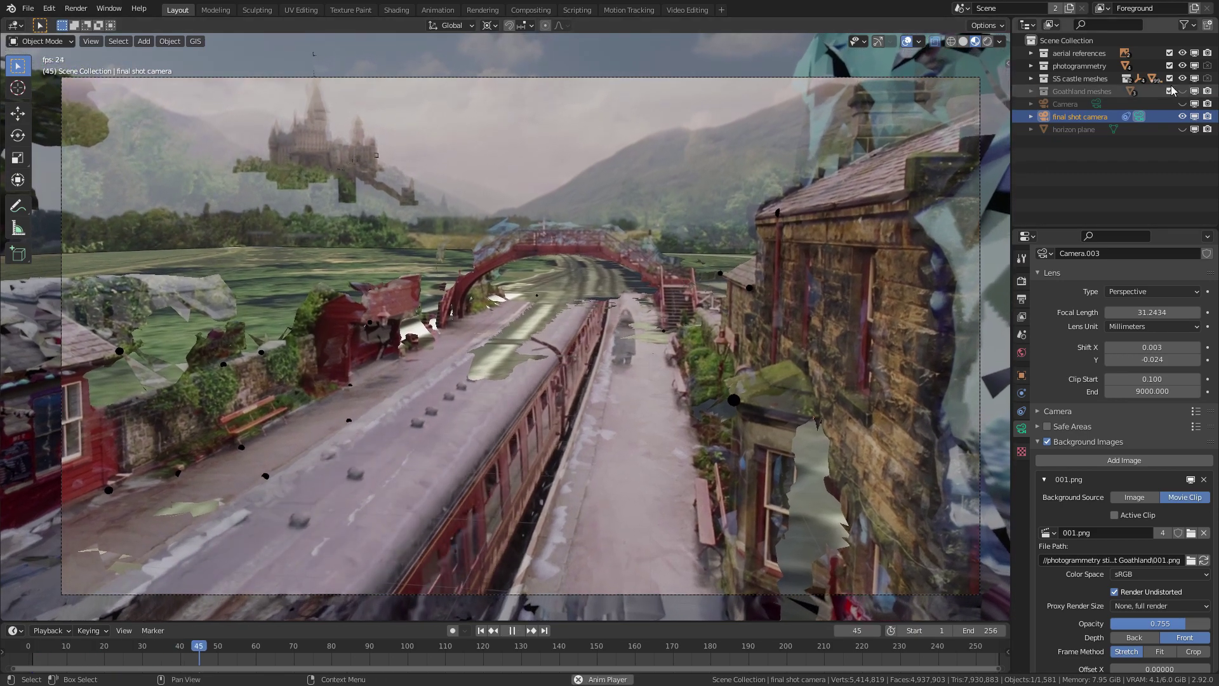
{"action": "left_click", "coordinate": [1182, 91]}
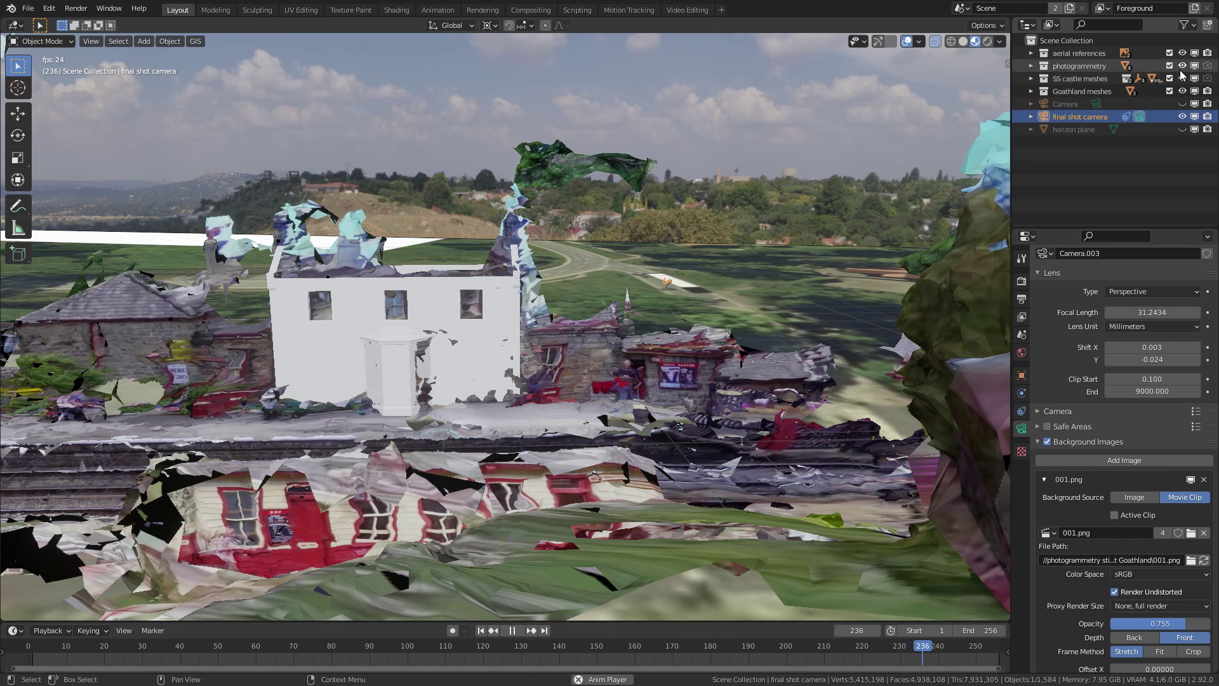
{"action": "left_click", "coordinate": [1182, 66]}
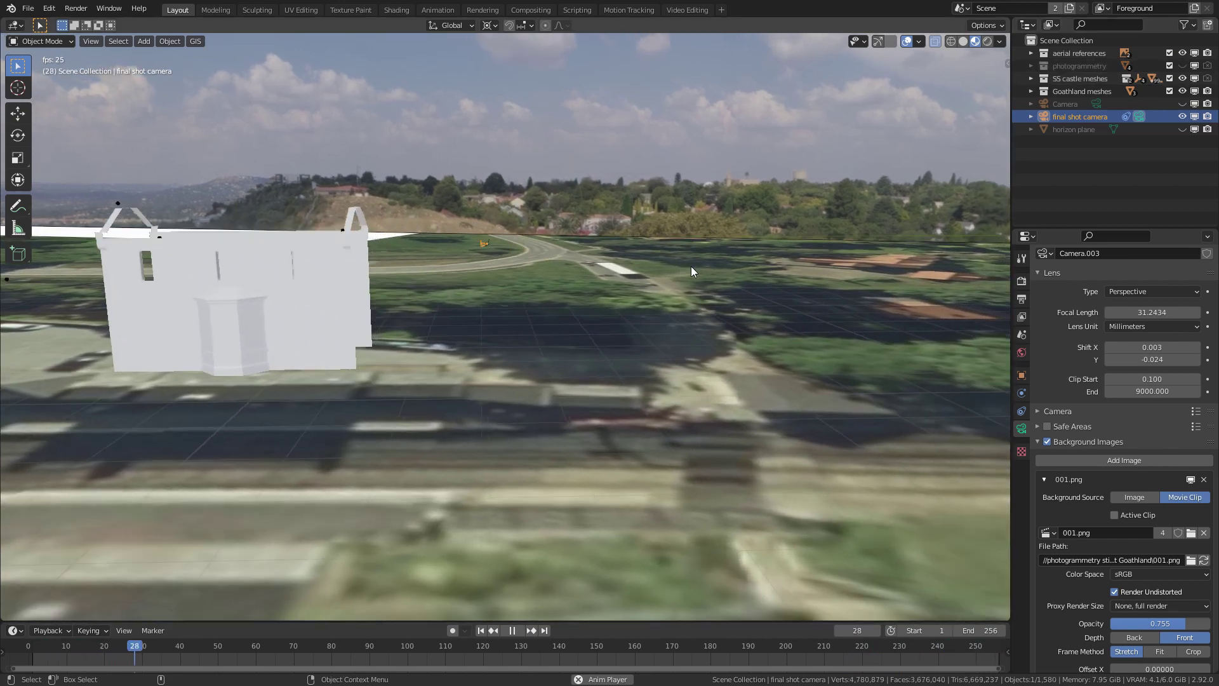